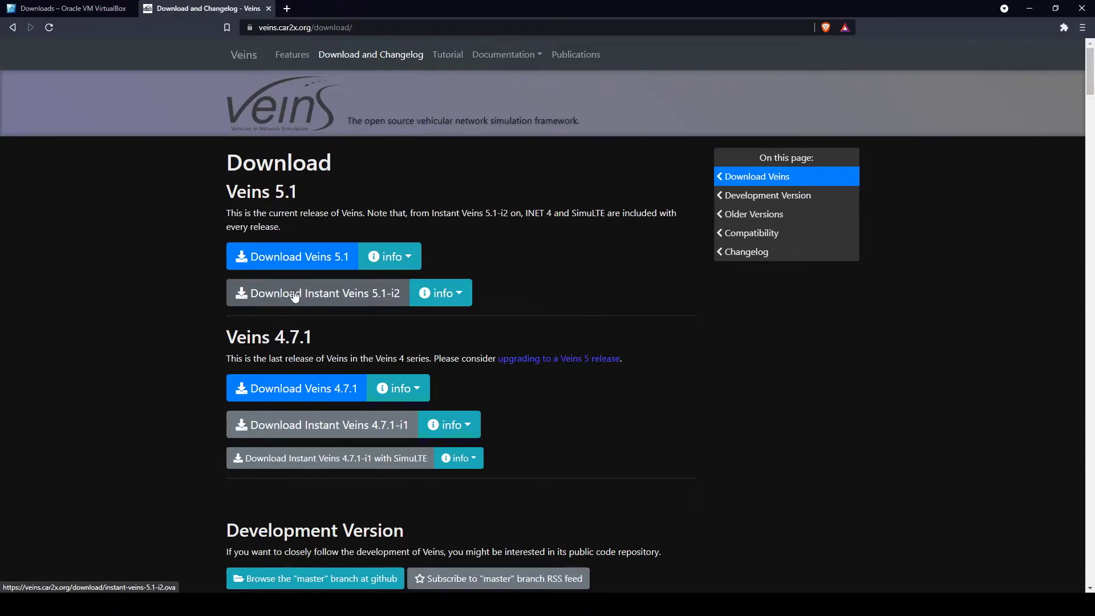
Switch to Oracle VM VirtualBox Manager and open the virtual appliance import wizard.
{"action": "left_click", "coordinate": [1030, 9]}
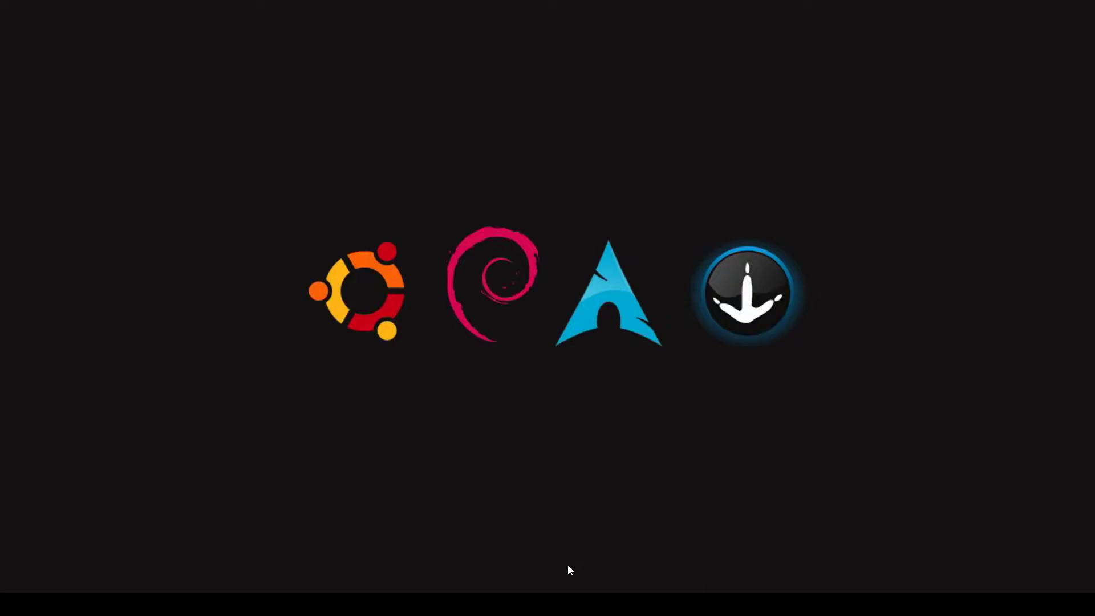
{"action": "left_click", "coordinate": [545, 604]}
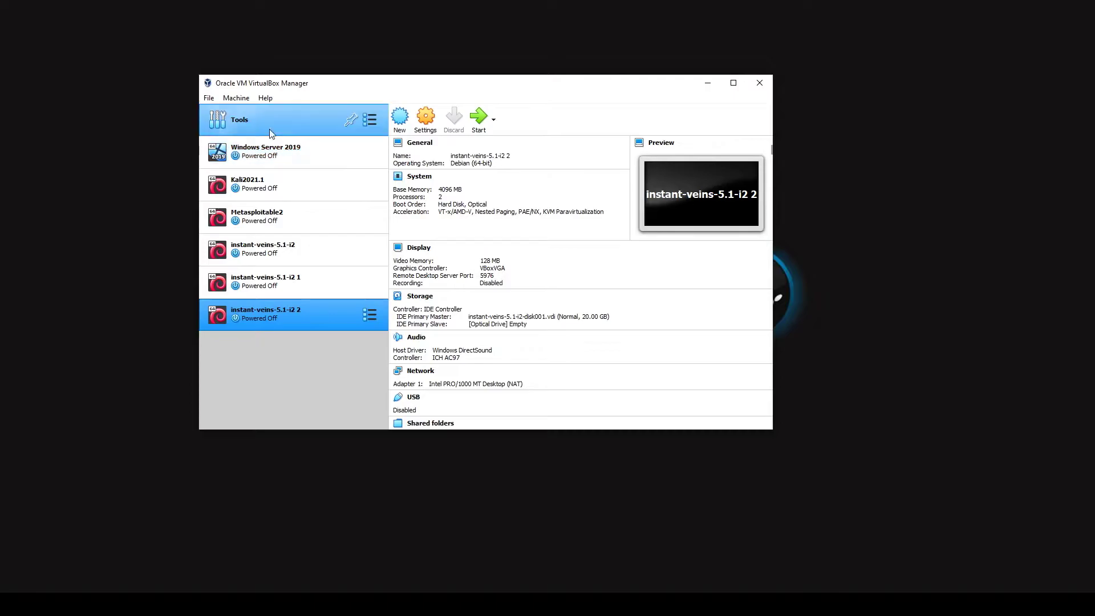
{"action": "left_click", "coordinate": [211, 100]}
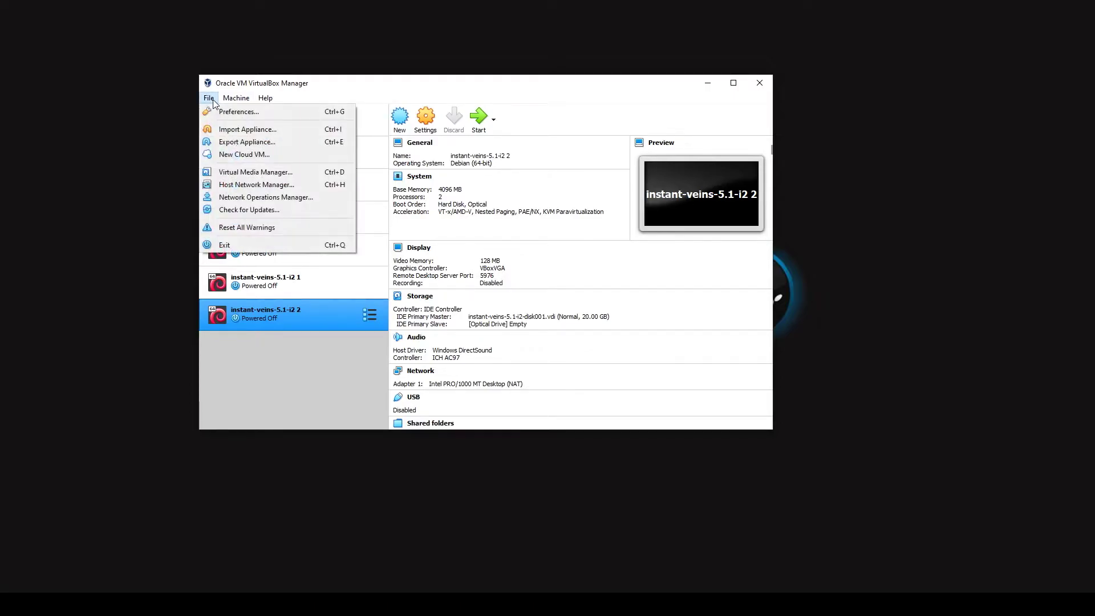
{"action": "left_click", "coordinate": [237, 130]}
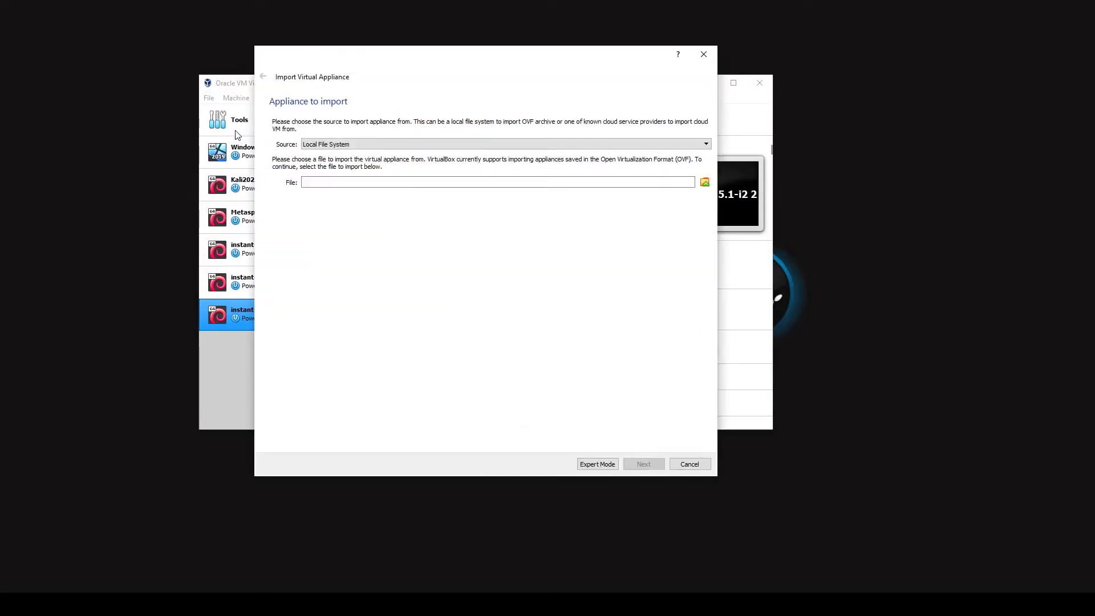
Import the appliance file instant-veins-5.1-i2.ova from the Operating Systems folder in Documents.
{"action": "left_click", "coordinate": [703, 182]}
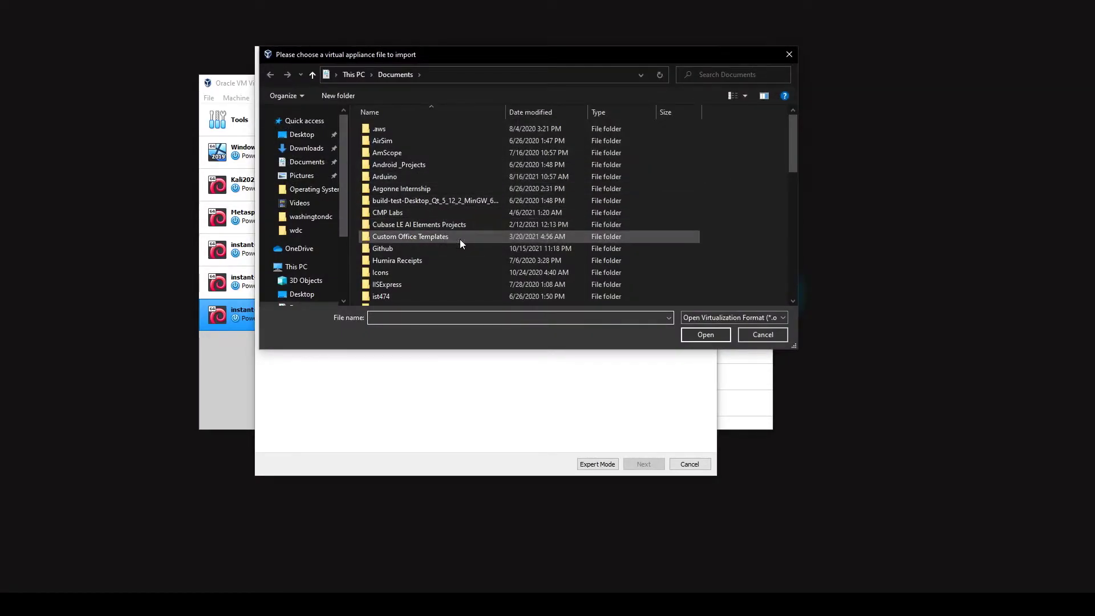
{"action": "scroll", "coordinate": [460, 239], "scroll_direction": "down", "scroll_amount": 4}
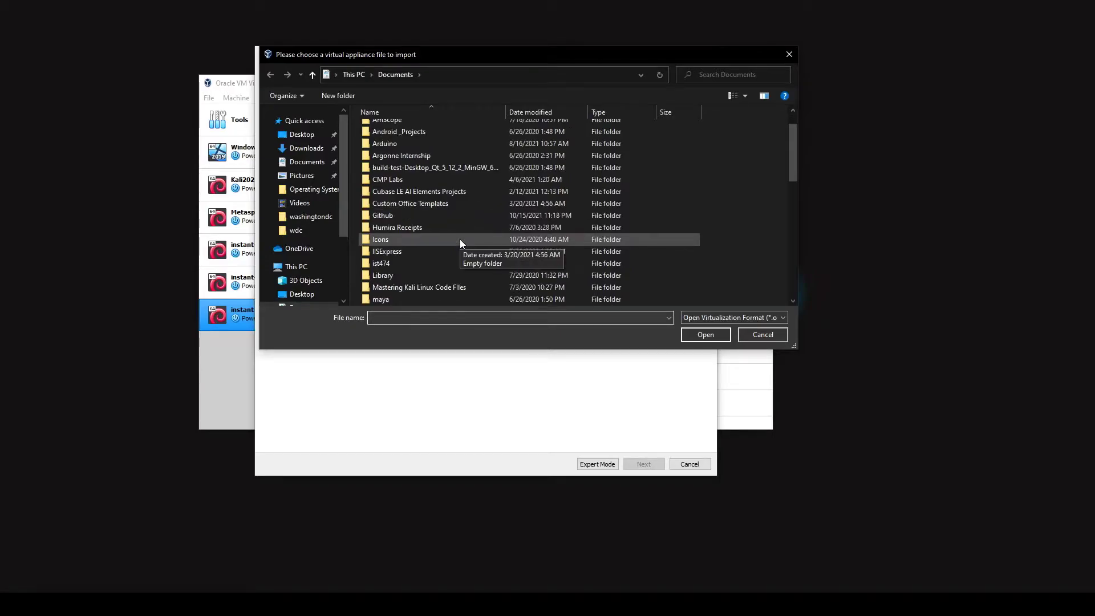
{"action": "scroll", "coordinate": [459, 238], "scroll_direction": "down", "scroll_amount": 1}
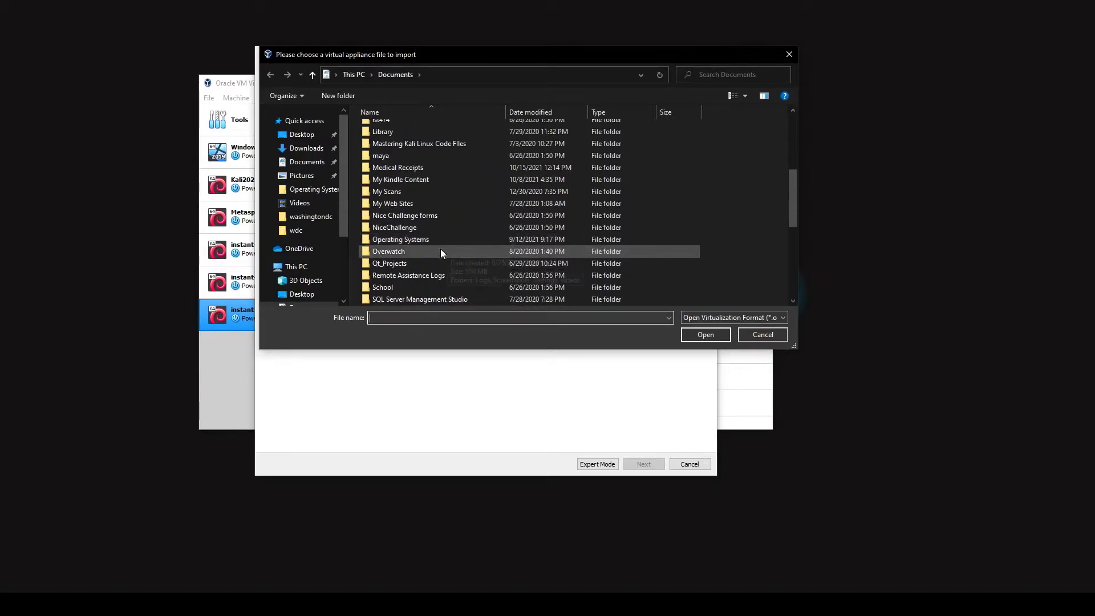
{"action": "double_click", "coordinate": [416, 237]}
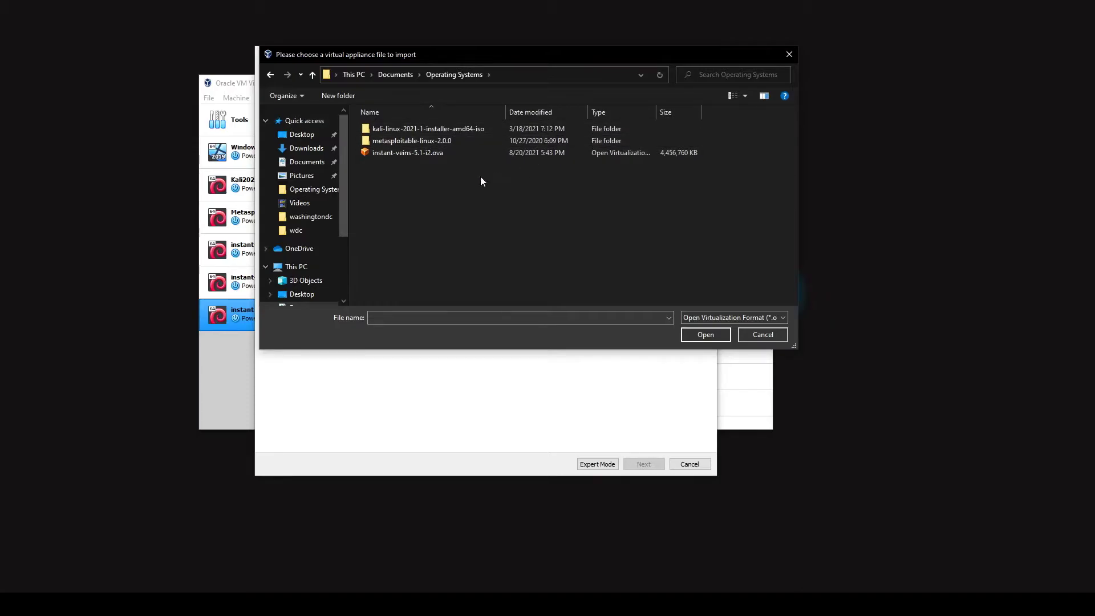
{"action": "left_click", "coordinate": [394, 153]}
{"action": "left_click", "coordinate": [703, 334]}
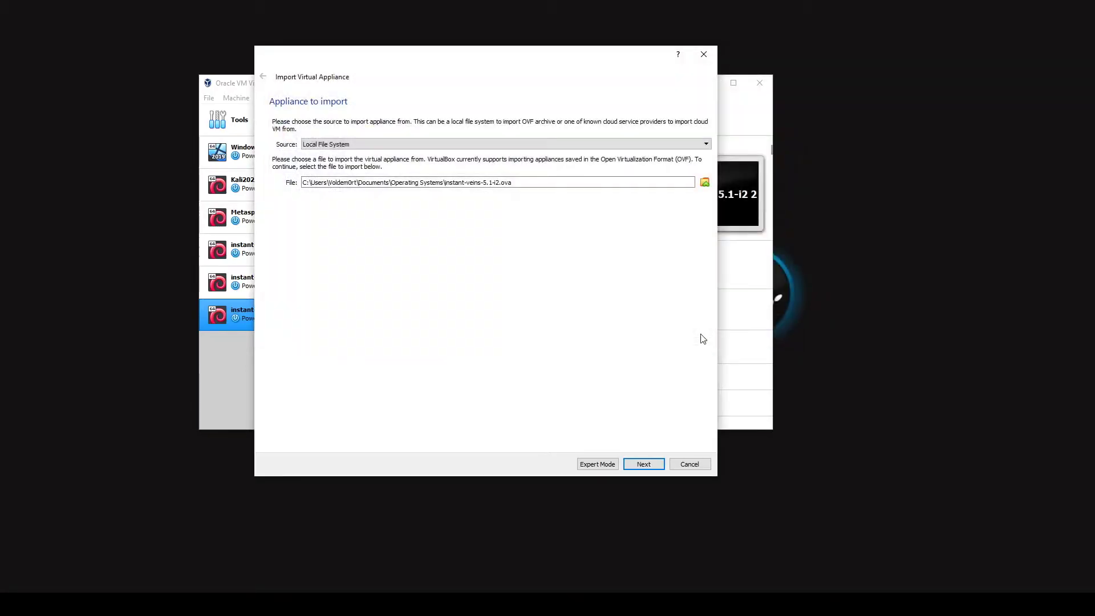
{"action": "left_click", "coordinate": [647, 467]}
{"action": "left_click", "coordinate": [645, 464]}
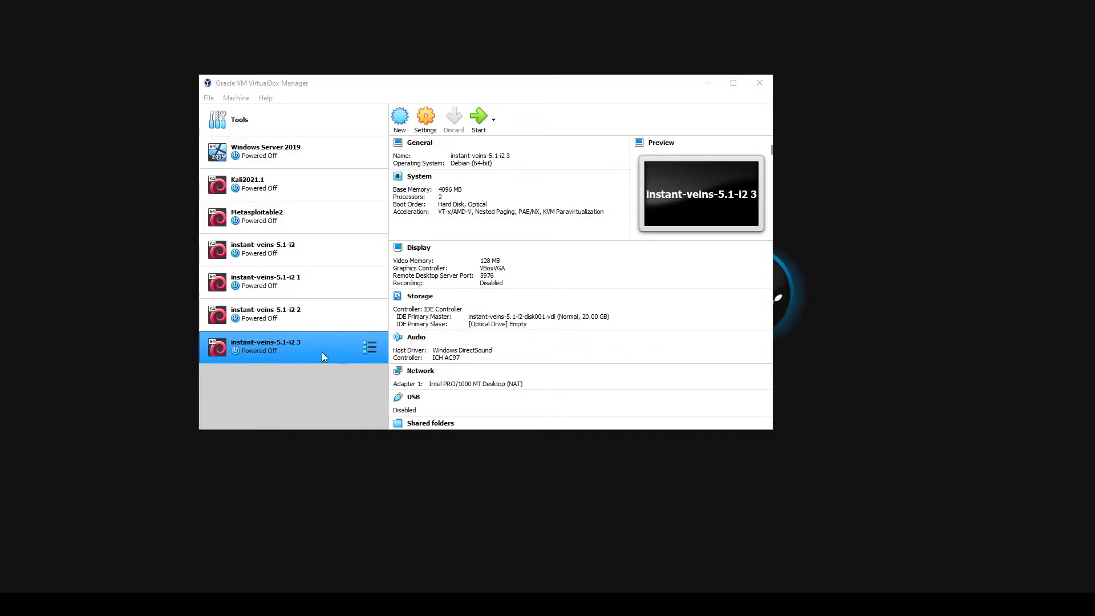
Start the imported instant-veins-5.1-i2 3 virtual machine and bring its window into view with the manager minimized.
{"action": "left_click_drag", "start_coordinate": [299, 354], "coordinate": [242, 365]}
{"action": "left_click", "coordinate": [340, 351]}
{"action": "left_click", "coordinate": [478, 117]}
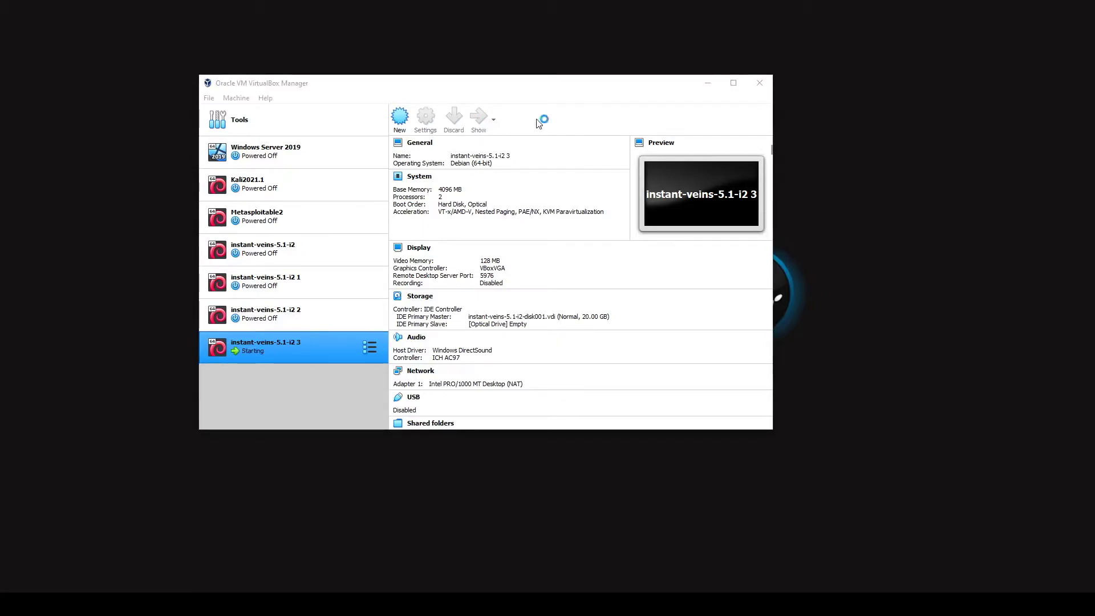
{"action": "left_click", "coordinate": [707, 83]}
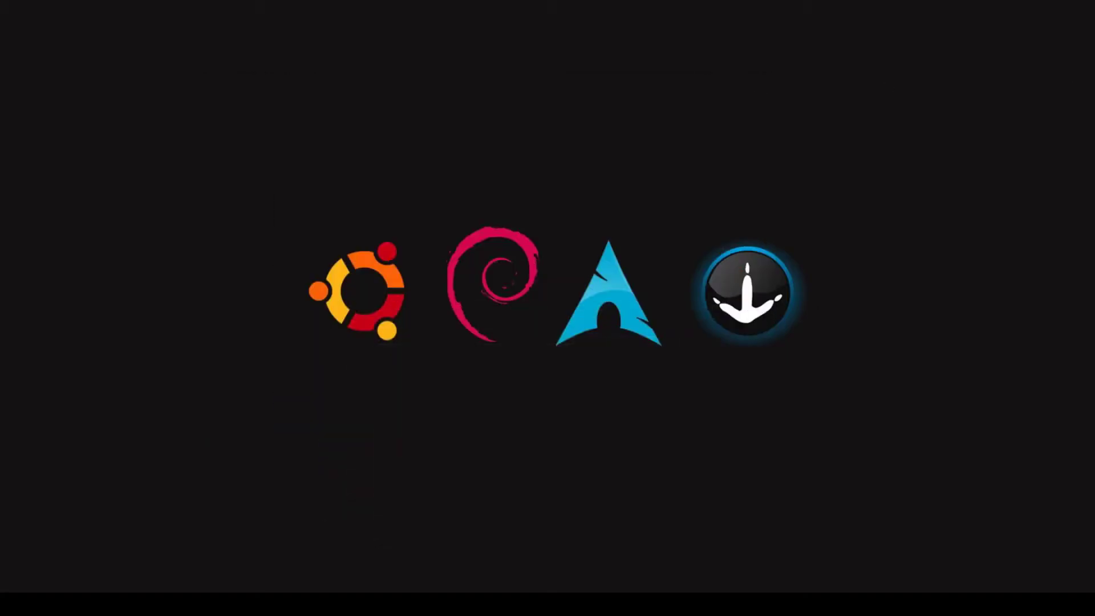
{"action": "left_click_drag", "start_coordinate": [1094, 140], "coordinate": [443, 111]}
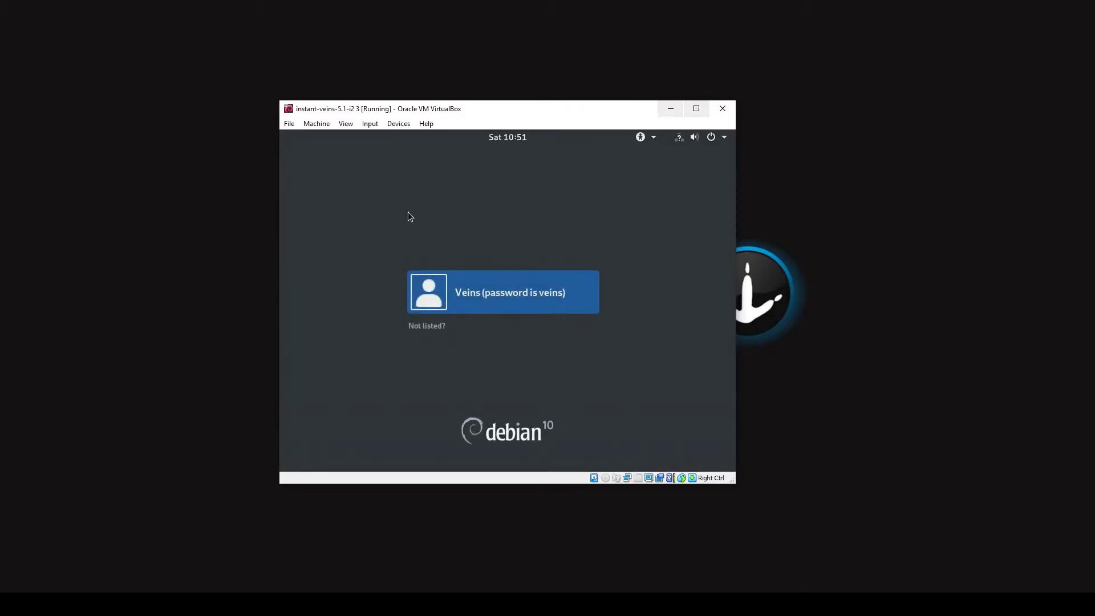
Sign in to the Debian guest's Veins account with the account password and maximize the virtual machine window.
{"action": "left_click", "coordinate": [510, 299]}
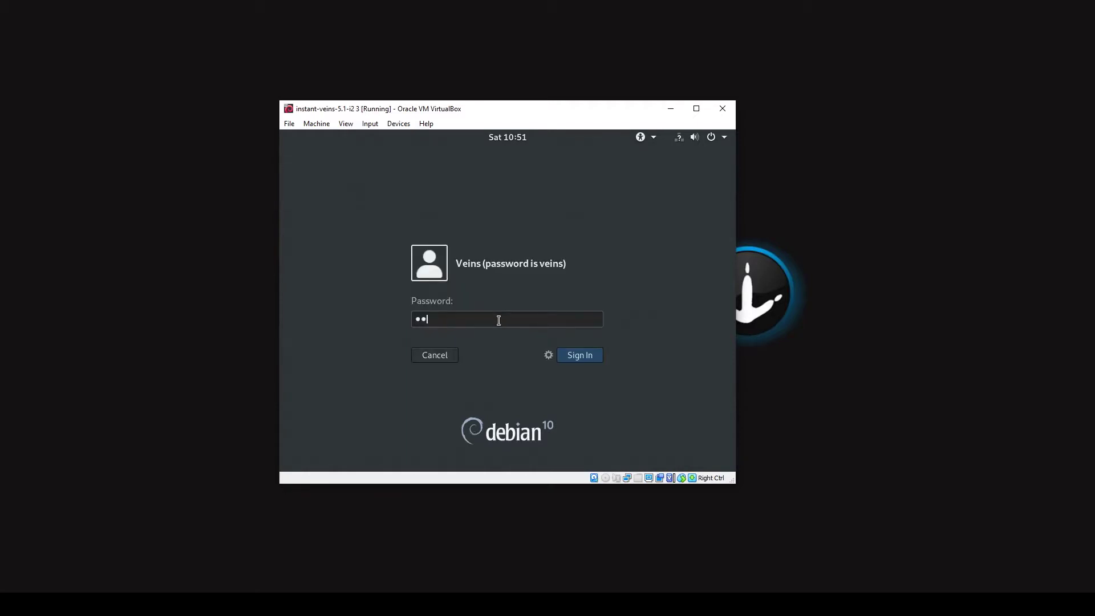
{"action": "key", "text": "Return"}
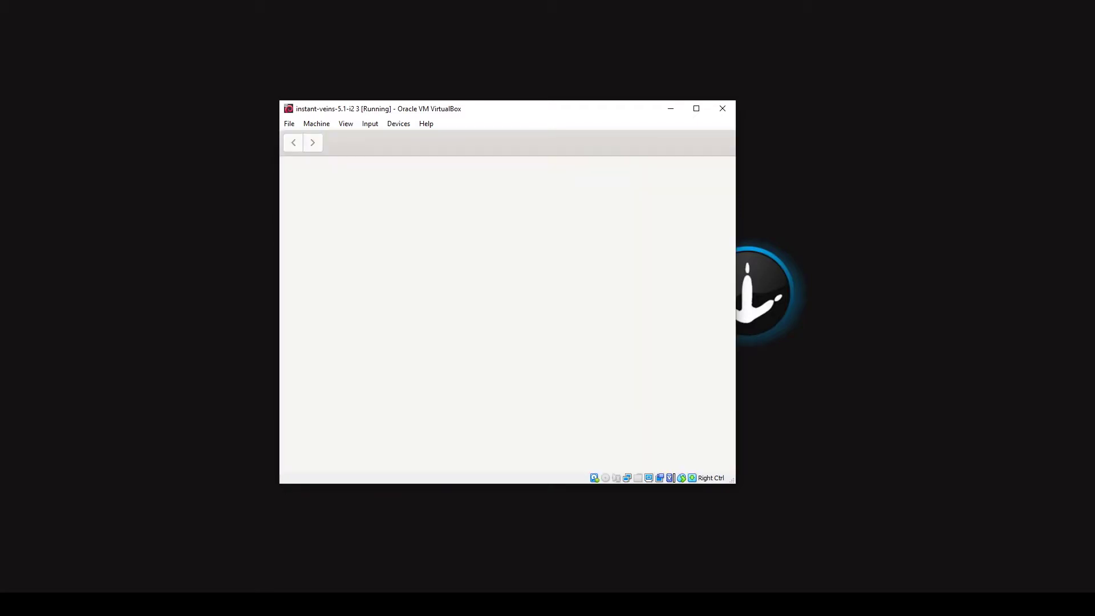
{"action": "left_click", "coordinate": [697, 108]}
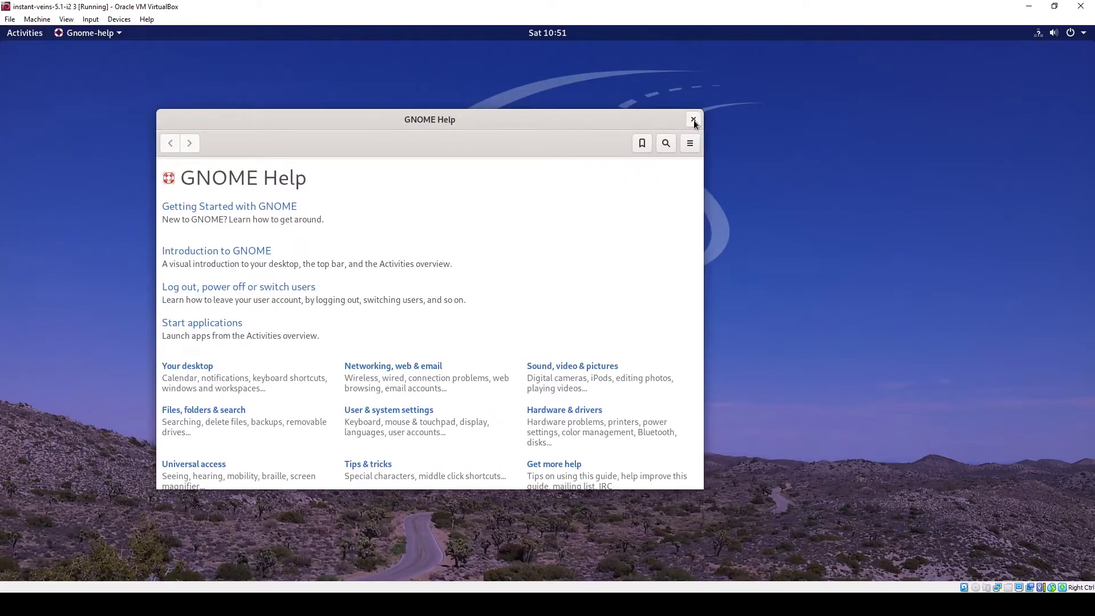
Close GNOME Help and launch the OMNeT++ IDE in the guest desktop.
{"action": "left_click", "coordinate": [693, 121]}
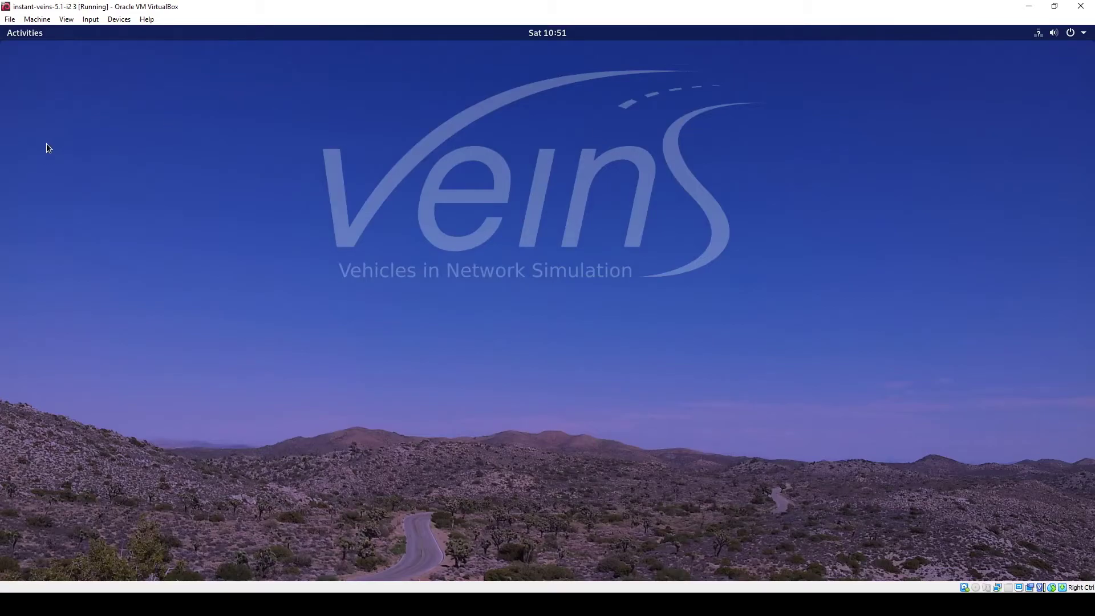
{"action": "left_click", "coordinate": [24, 35]}
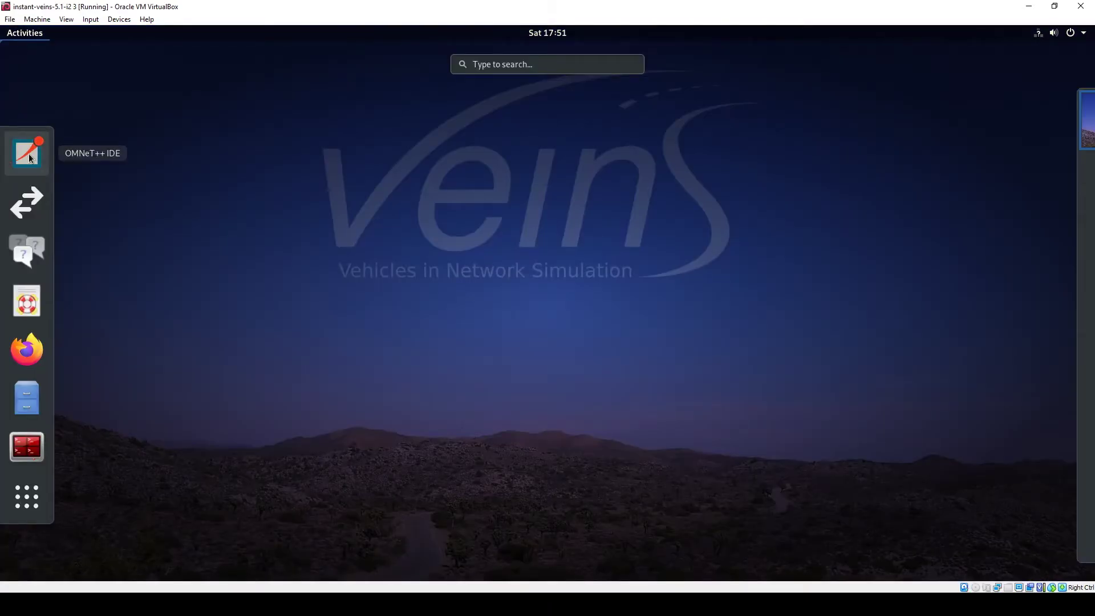
{"action": "left_click", "coordinate": [26, 154]}
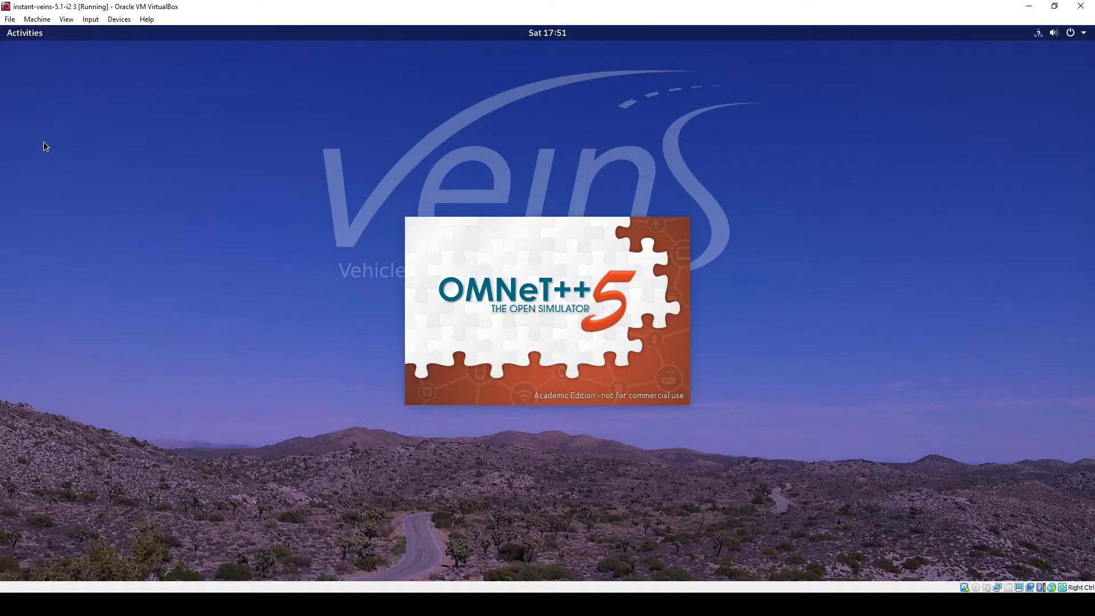
Launch veins_launchd and move its terminal window clear of the OMNeT++ IDE.
{"action": "left_click", "coordinate": [23, 36]}
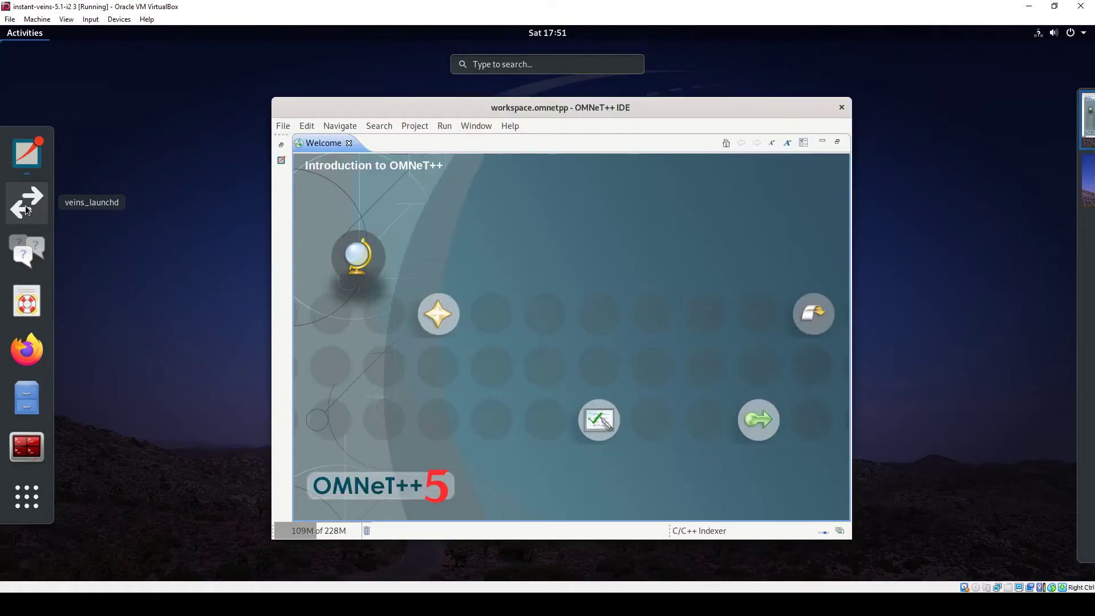
{"action": "left_click", "coordinate": [27, 209]}
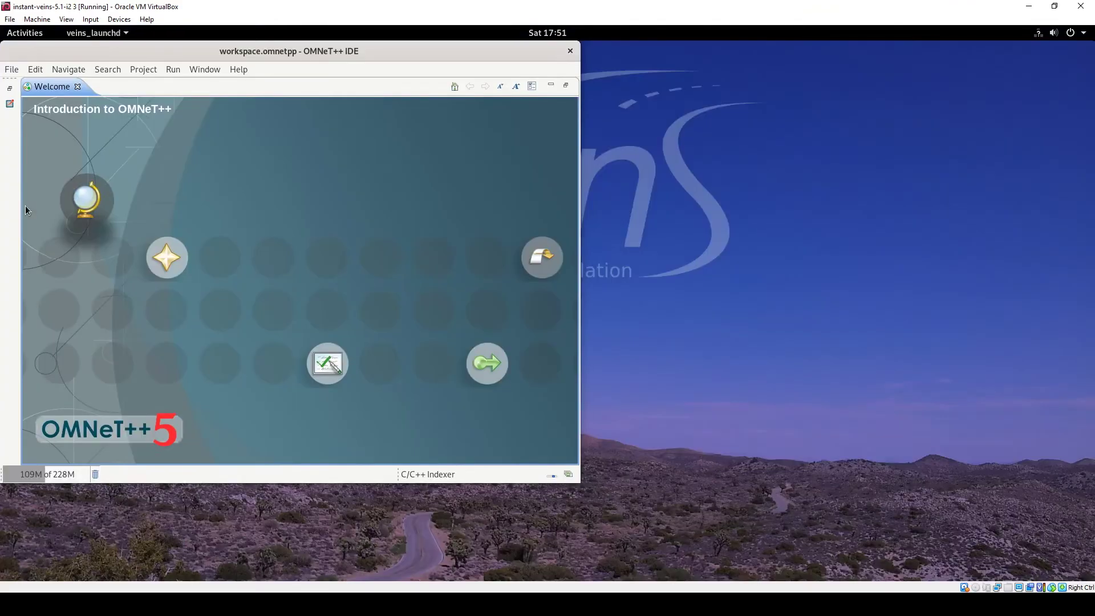
{"action": "left_click_drag", "start_coordinate": [739, 55], "coordinate": [934, 72]}
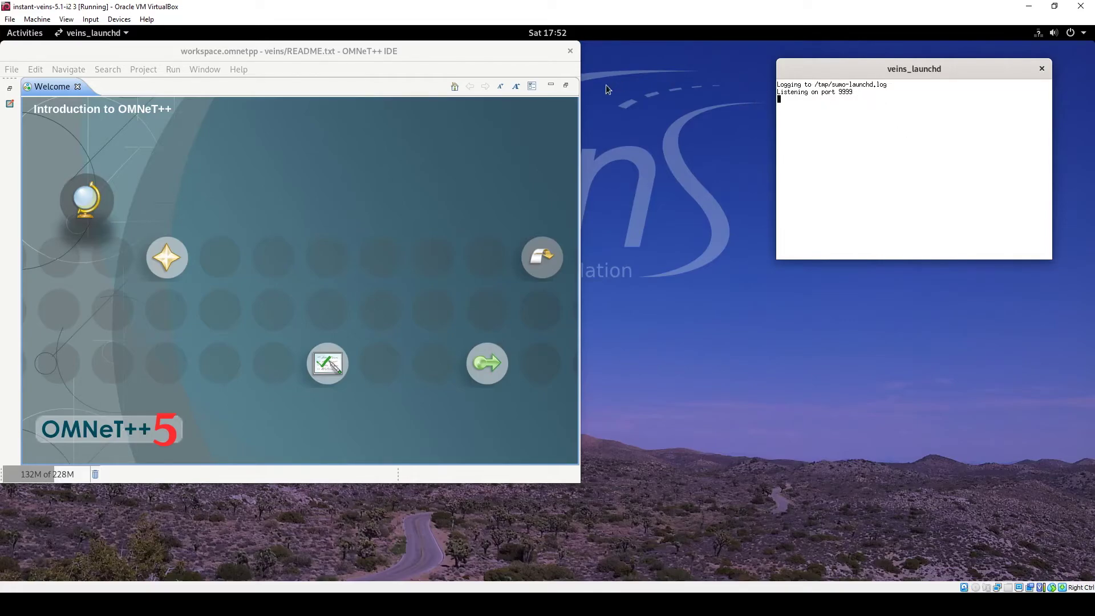
Maximize the OMNeT++ IDE window and close its Welcome page to reach the workspace.
{"action": "left_click_drag", "start_coordinate": [485, 55], "coordinate": [590, 73]}
{"action": "double_click", "coordinate": [592, 68]}
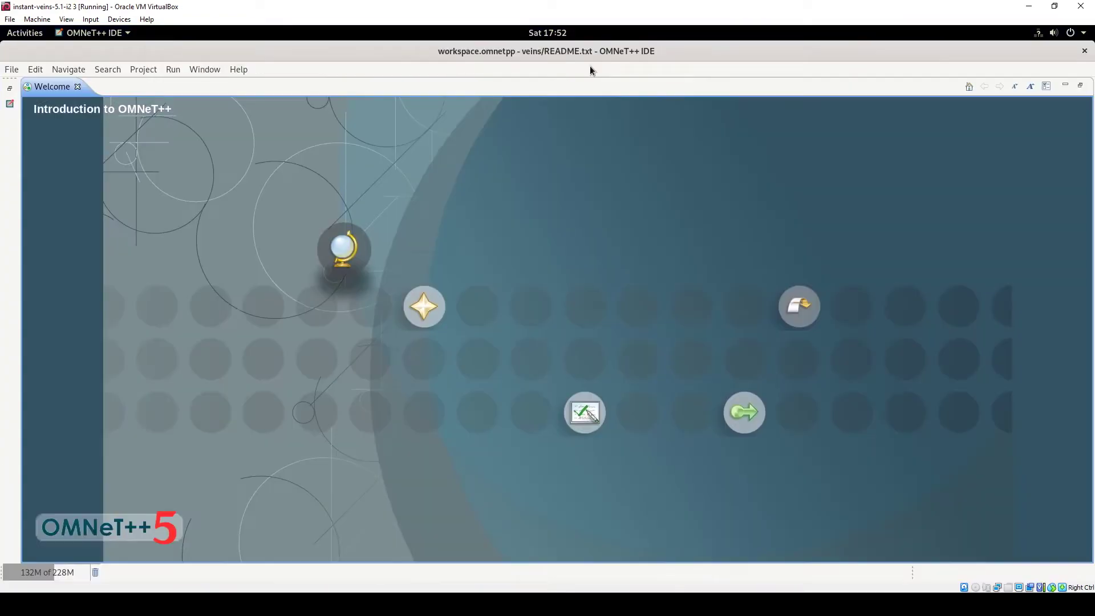
{"action": "left_click", "coordinate": [78, 86]}
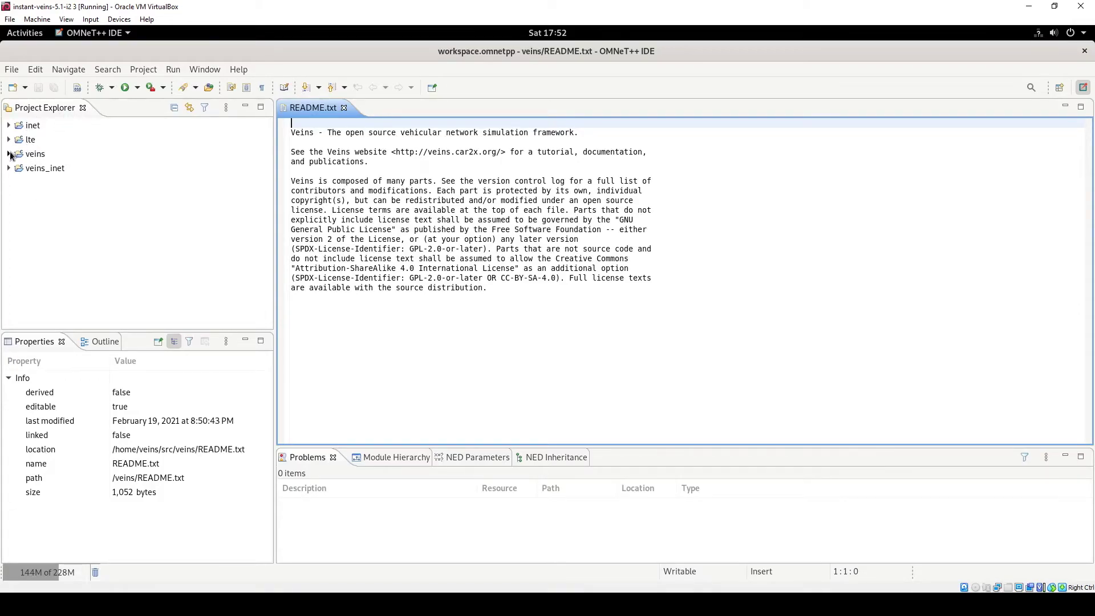
Expand the veins project down to its examples/veins folder to show the example's files.
{"action": "left_click", "coordinate": [9, 154]}
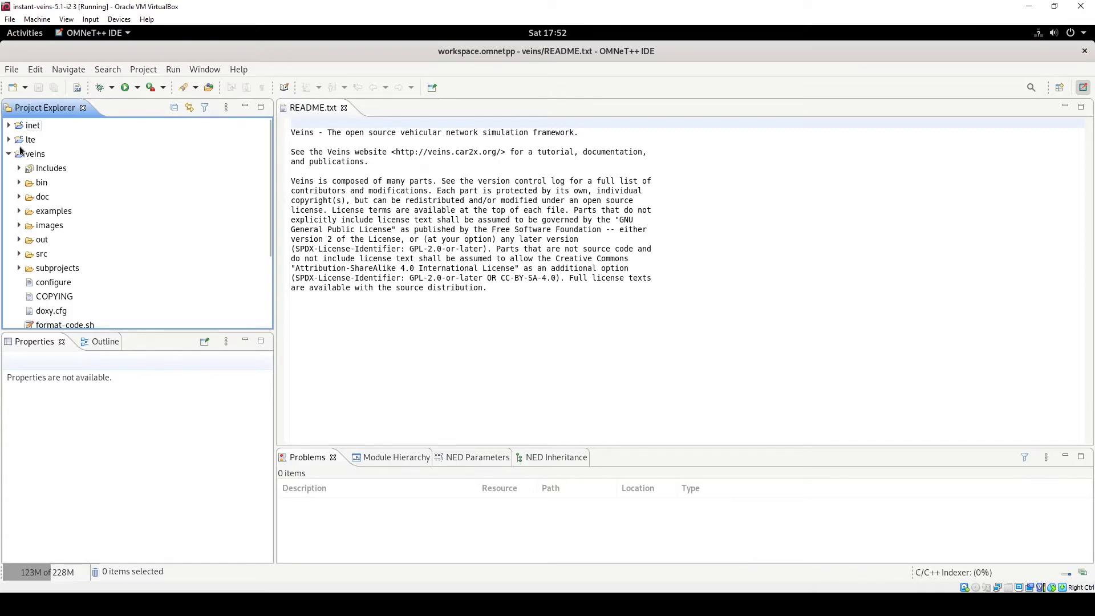
{"action": "left_click", "coordinate": [19, 211]}
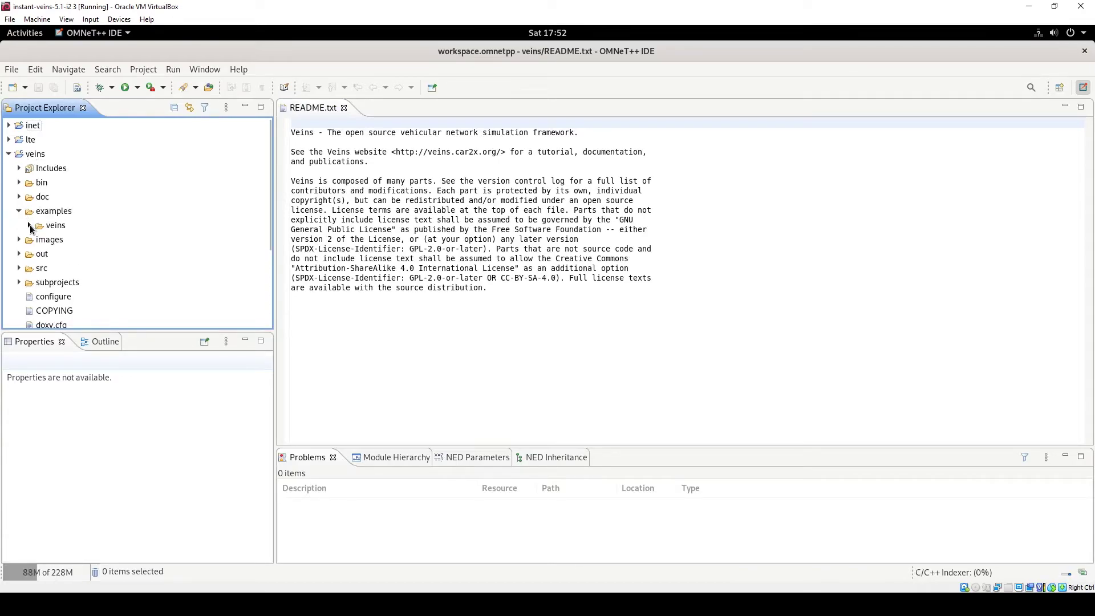
{"action": "left_click", "coordinate": [29, 225]}
{"action": "scroll", "coordinate": [30, 228], "scroll_direction": "down", "scroll_amount": 3}
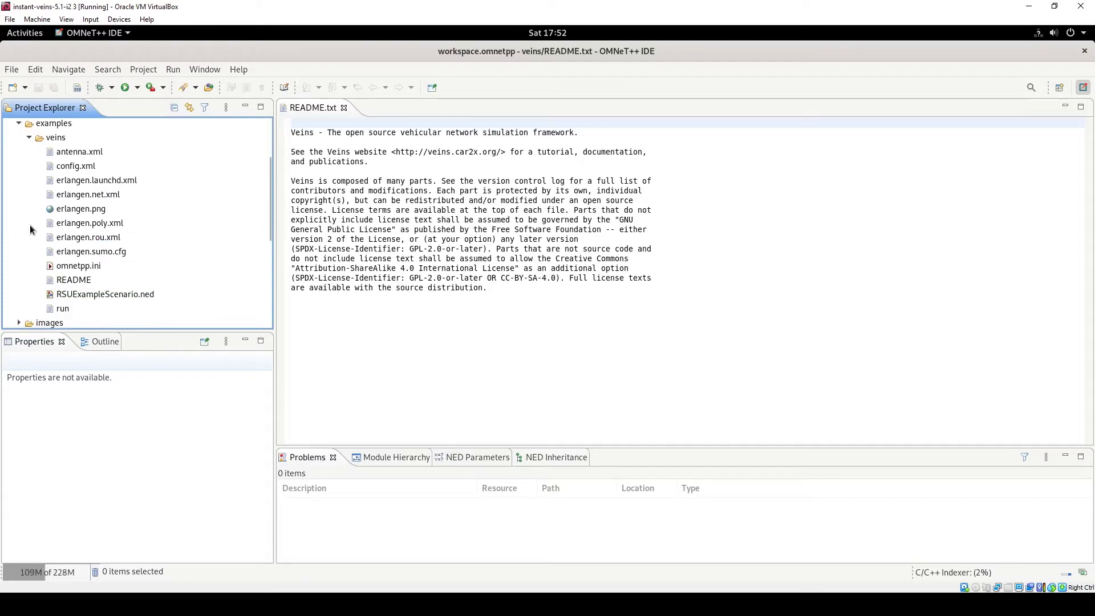
Run omnetpp.ini as an OMNeT++ Simulation, accepting the new launch configuration and the switch to the release build.
{"action": "right_click", "coordinate": [83, 268]}
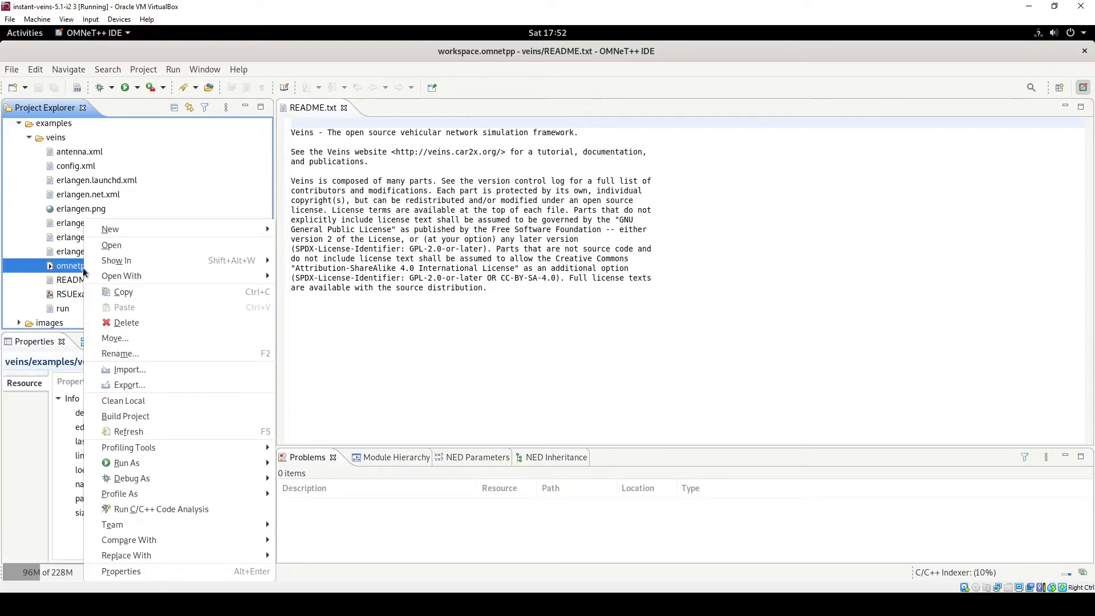
{"action": "mouse_move", "coordinate": [212, 464]}
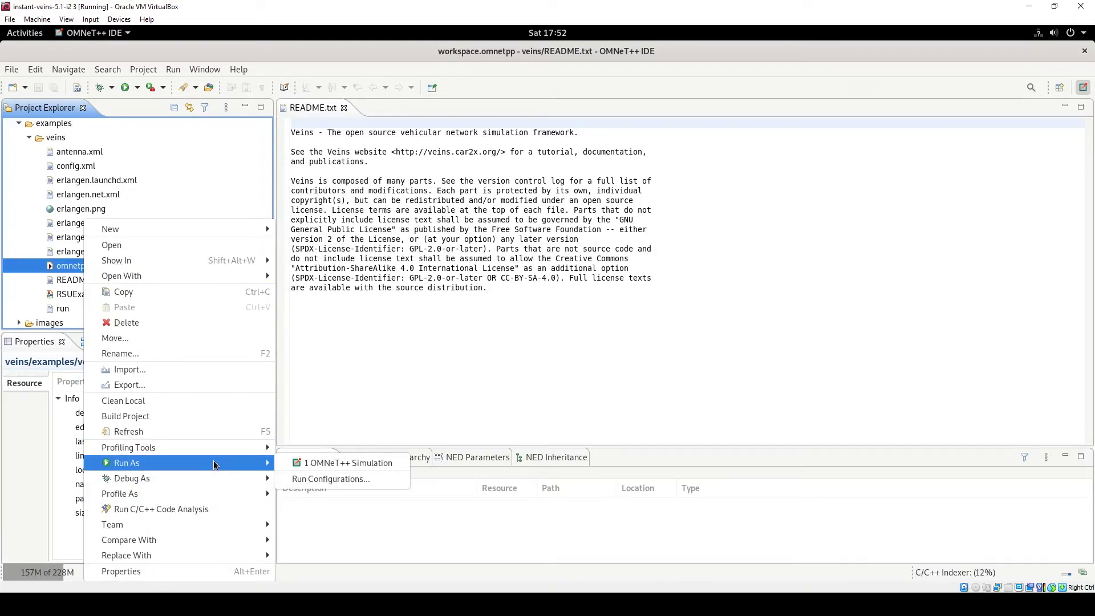
{"action": "left_click", "coordinate": [356, 465]}
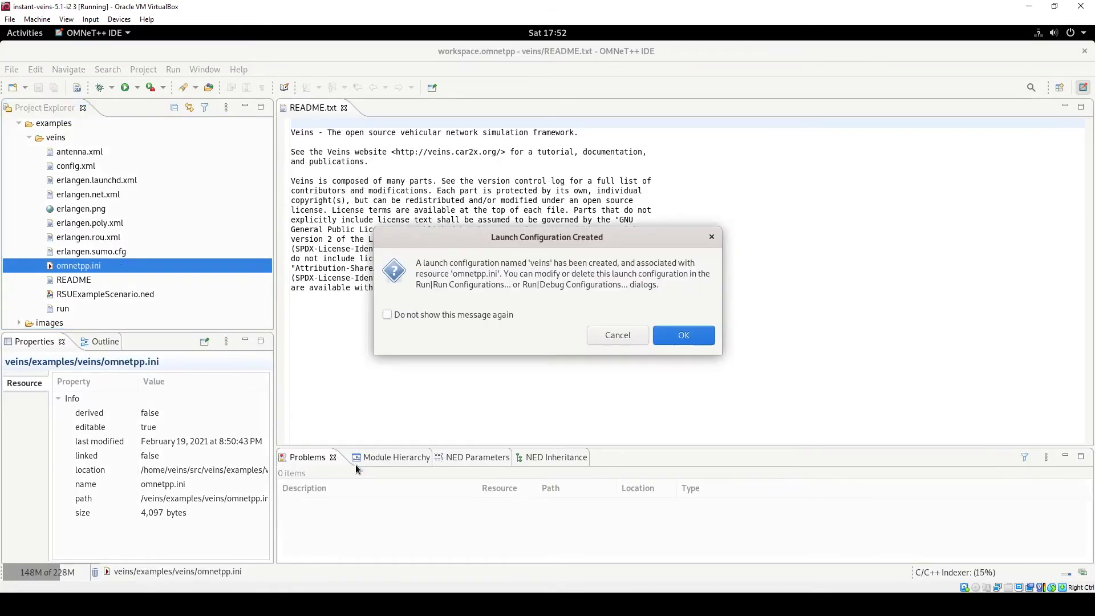
{"action": "left_click", "coordinate": [694, 338]}
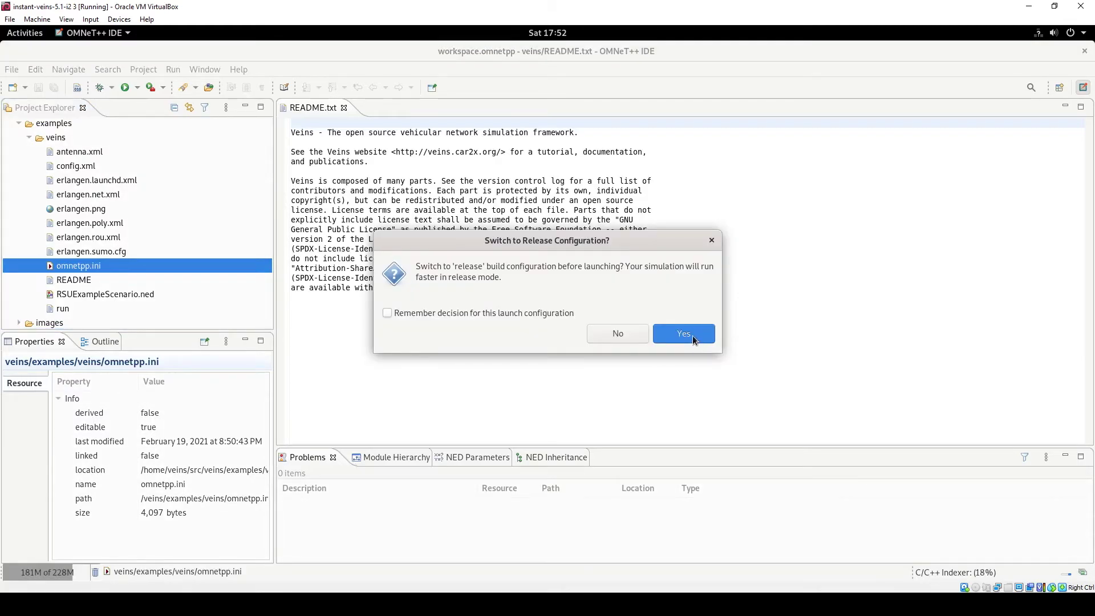
{"action": "left_click", "coordinate": [693, 337]}
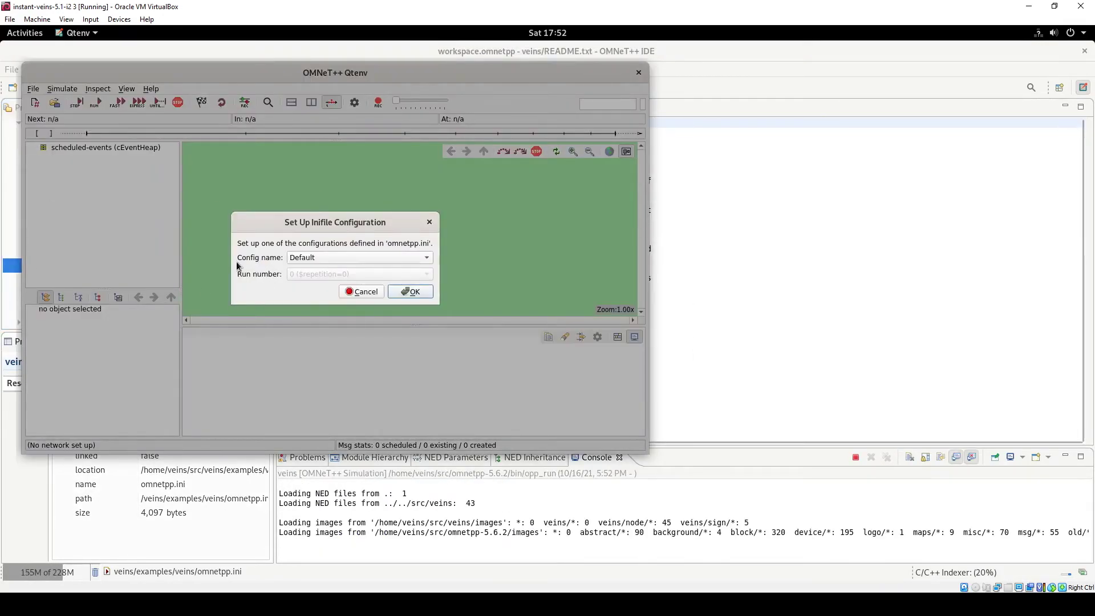
Set up the Default configuration and run the simulation in a maximized Qtenv window.
{"action": "left_click", "coordinate": [410, 292]}
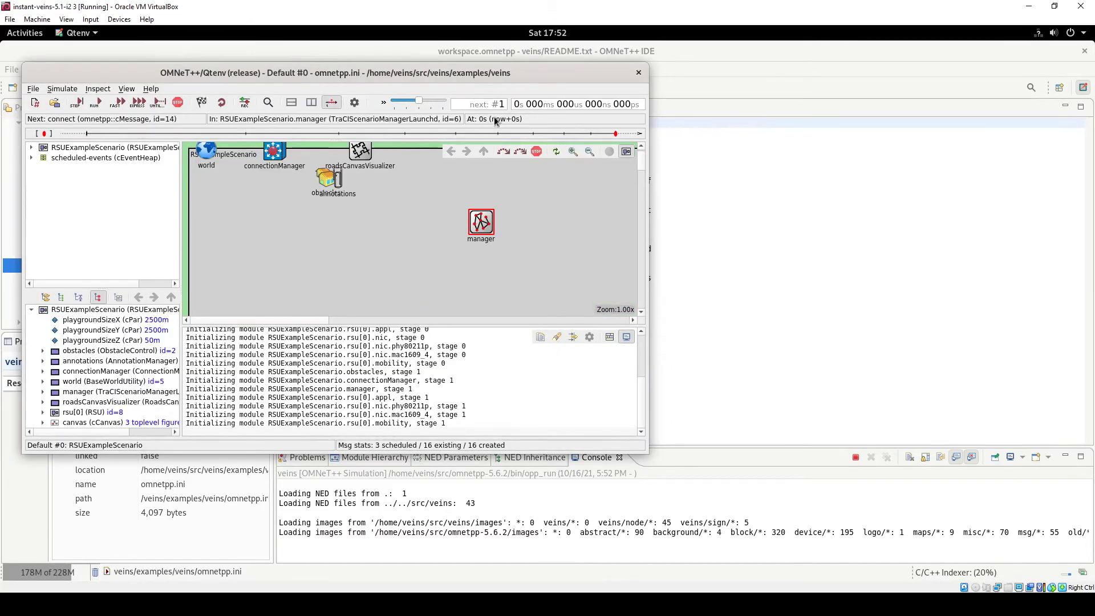
{"action": "double_click", "coordinate": [492, 75]}
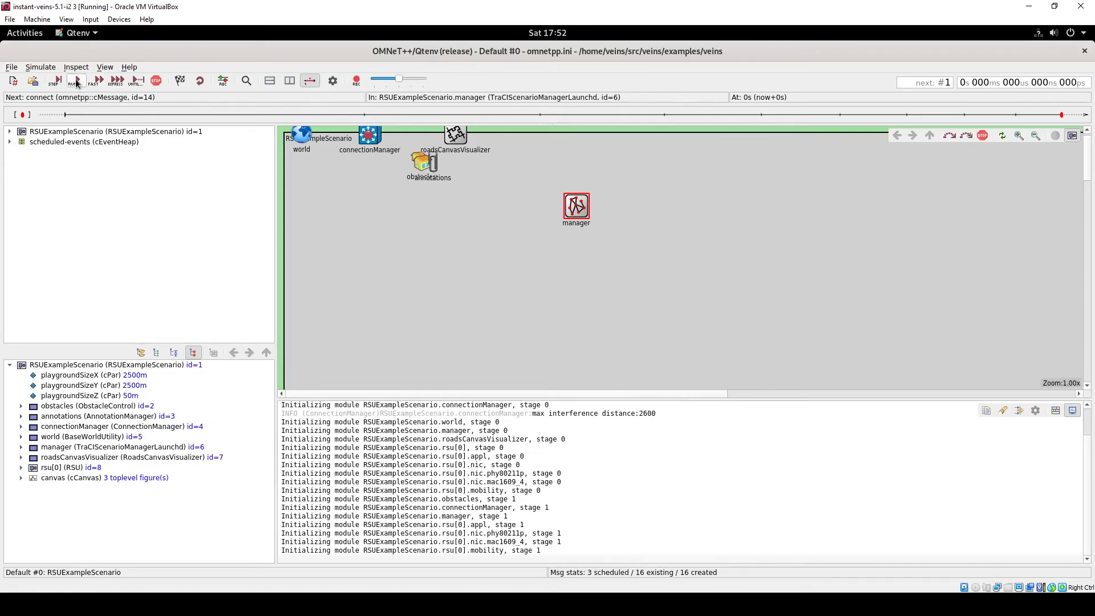
{"action": "left_click", "coordinate": [77, 81]}
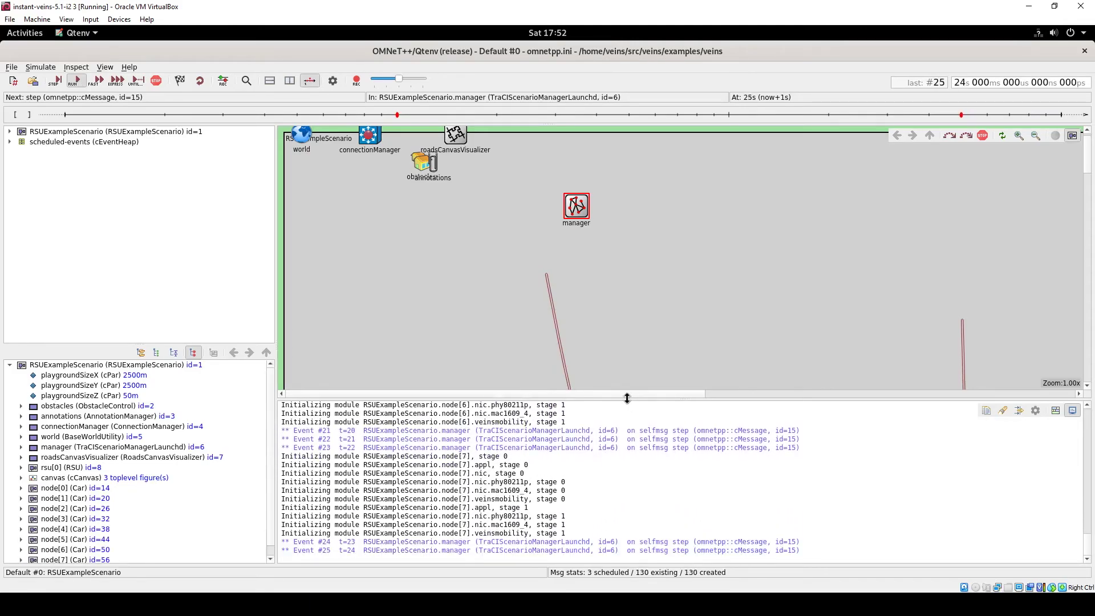
Enlarge the network view to examine the road map, rsu[0] and the moving vehicle nodes, and close Qtenv when finished.
{"action": "left_click_drag", "start_coordinate": [626, 399], "coordinate": [655, 468]}
{"action": "left_click_drag", "start_coordinate": [590, 463], "coordinate": [852, 463]}
{"action": "scroll", "coordinate": [850, 354], "scroll_direction": "down", "scroll_amount": 10}
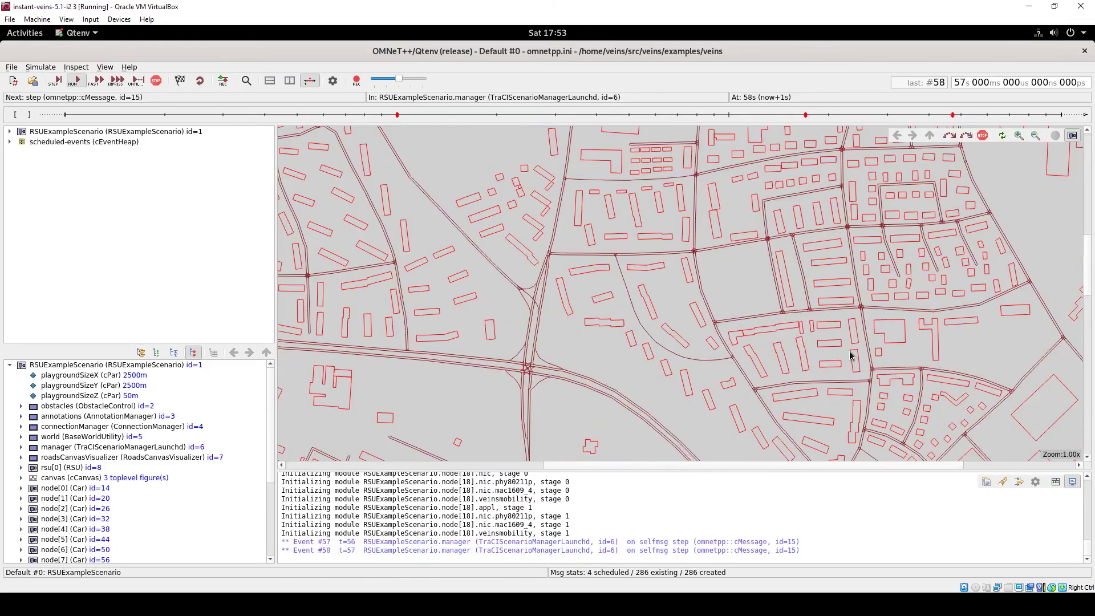
{"action": "left_click_drag", "start_coordinate": [855, 465], "coordinate": [963, 465]}
{"action": "scroll", "coordinate": [935, 348], "scroll_direction": "up", "scroll_amount": 2}
{"action": "scroll", "coordinate": [918, 309], "scroll_direction": "up", "scroll_amount": 3}
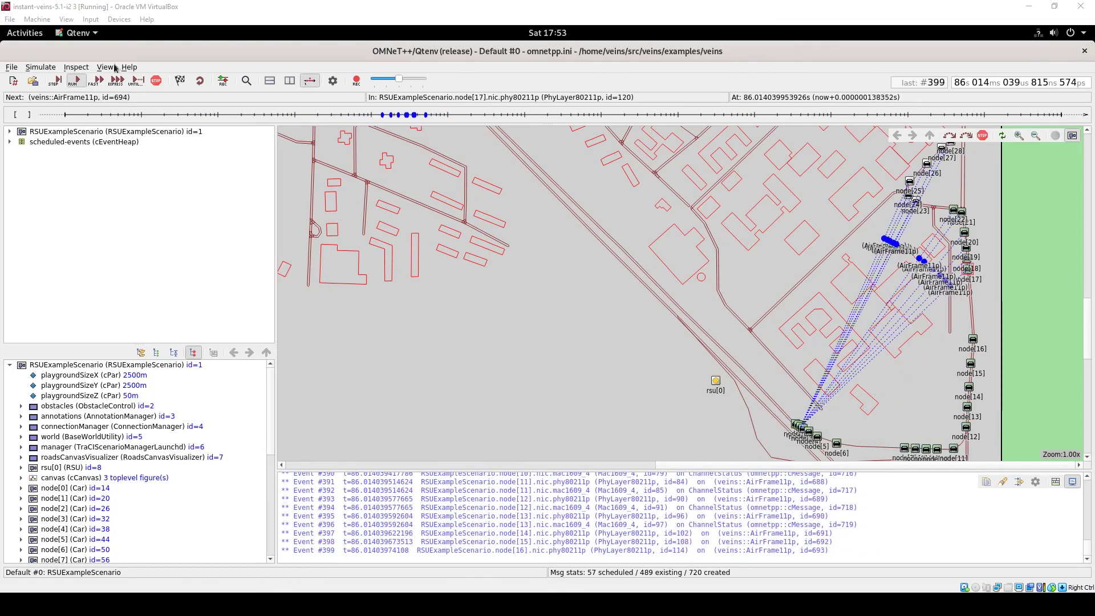
{"action": "left_click", "coordinate": [1084, 51]}
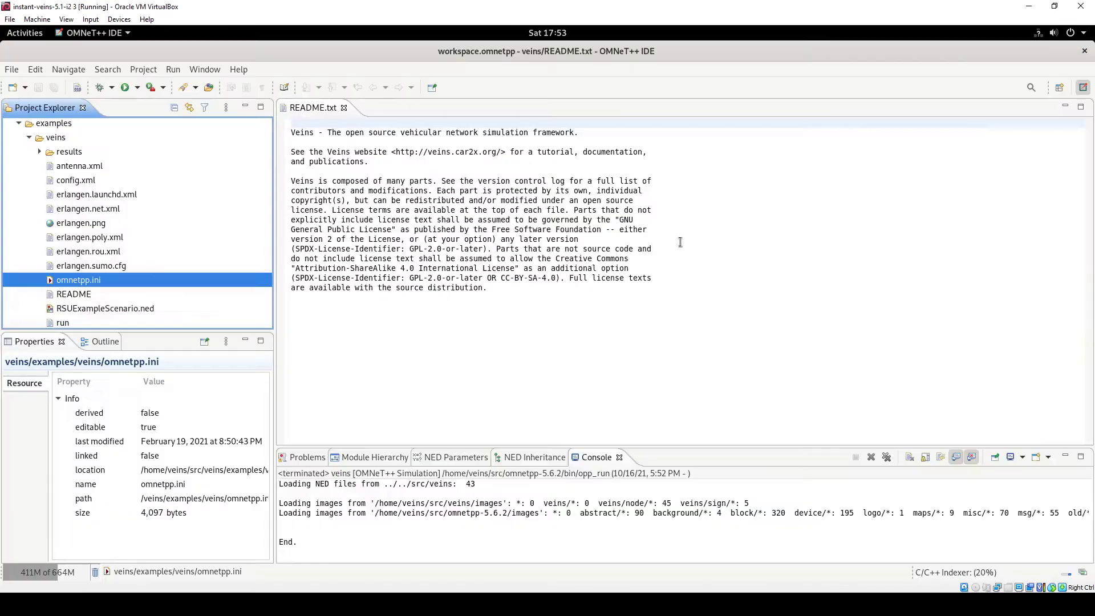